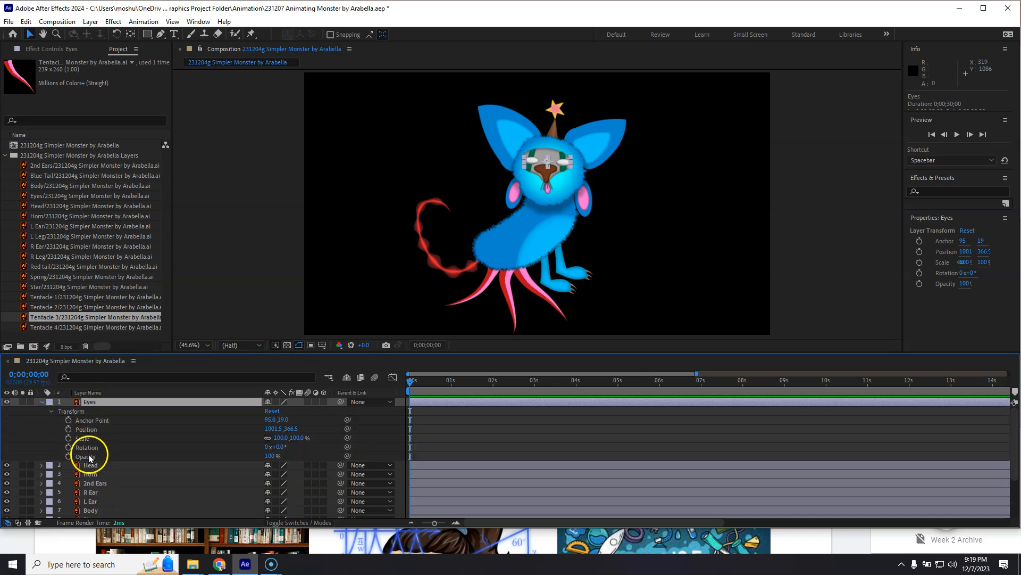
# With the composition magnified to 100% around the monster's head, try scaling the Eyes layer uniformly to 40% and undo it.
pyautogui.click(207, 345)
pyautogui.click(203, 464)
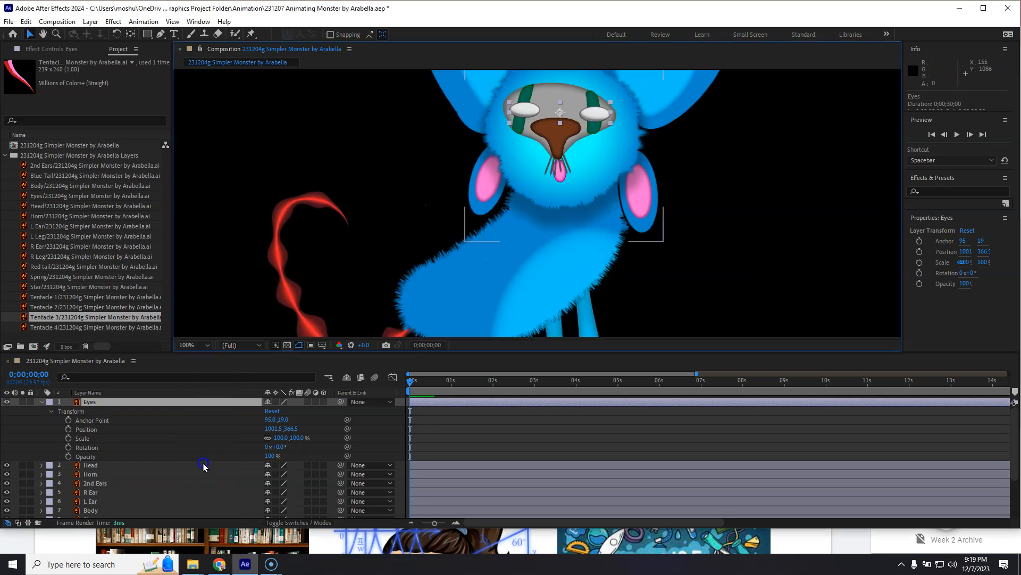
pyautogui.moveTo(700, 145); pyautogui.dragTo(640, 229)
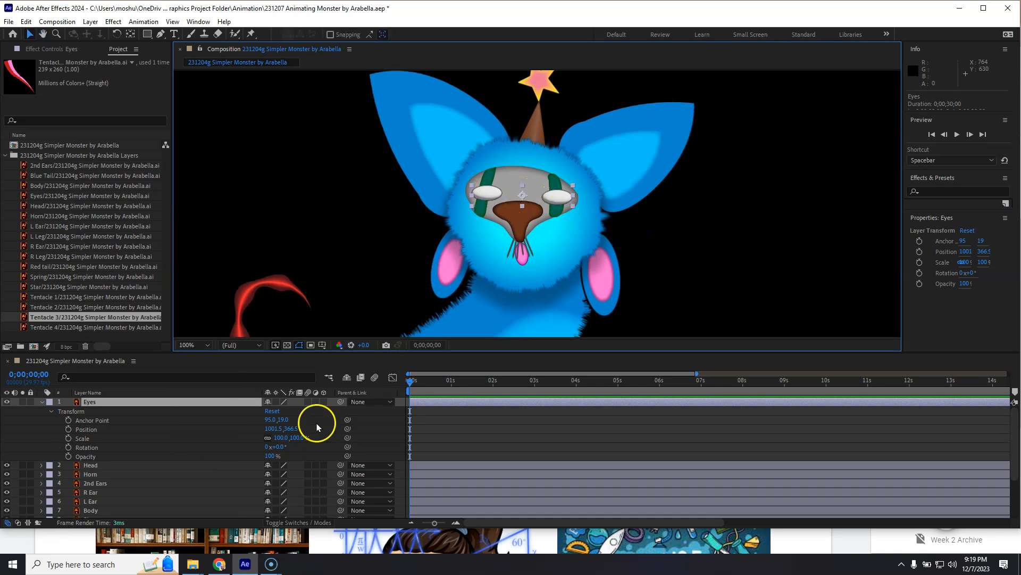
pyautogui.moveTo(280, 437); pyautogui.dragTo(254, 438)
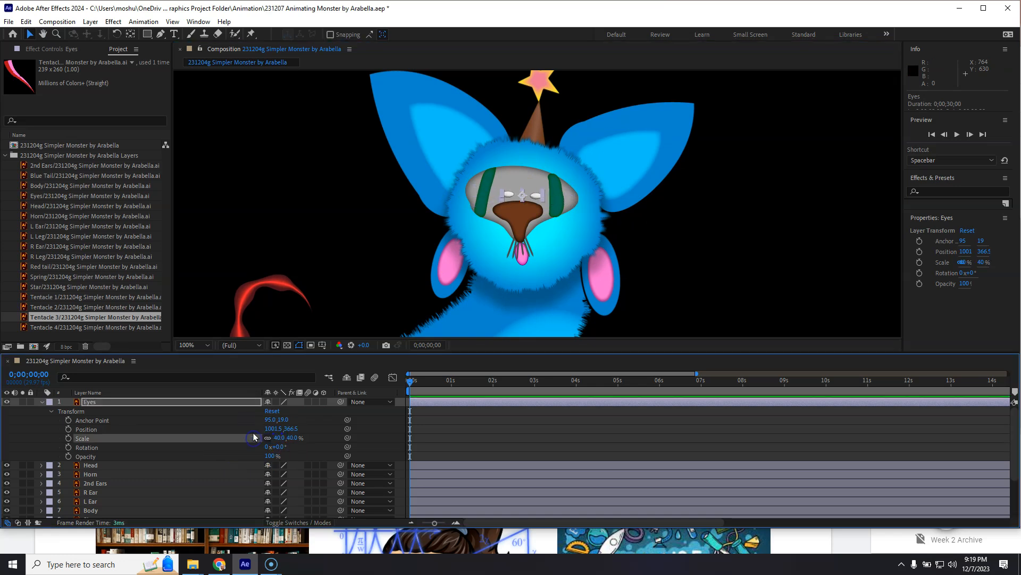
pyautogui.hotkey('ctrl', 'z')
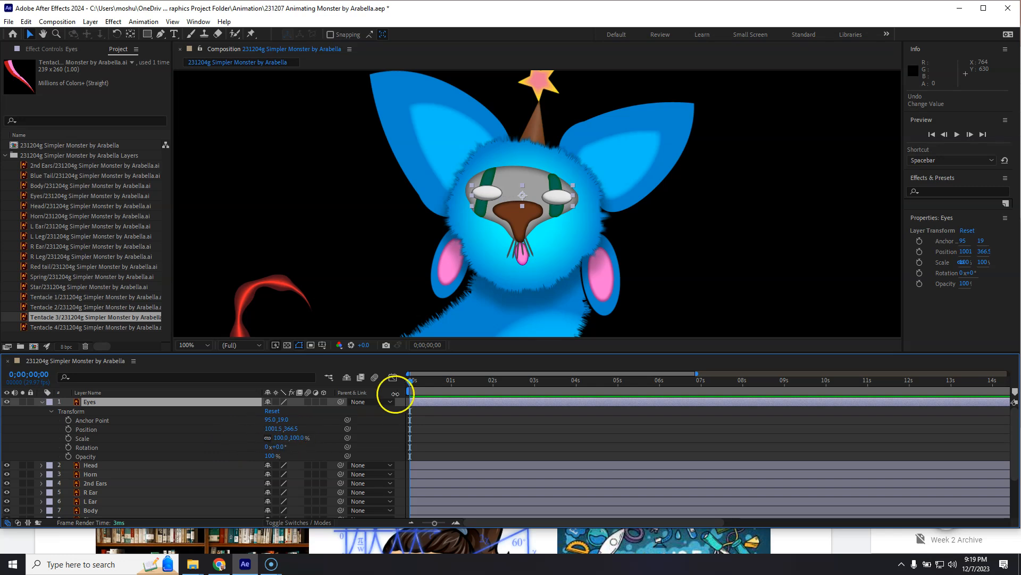
# Unlink the Eyes layer's scale dimensions and add a Scale keyframe at the start of the timeline.
pyautogui.click(268, 439)
pyautogui.click(298, 437)
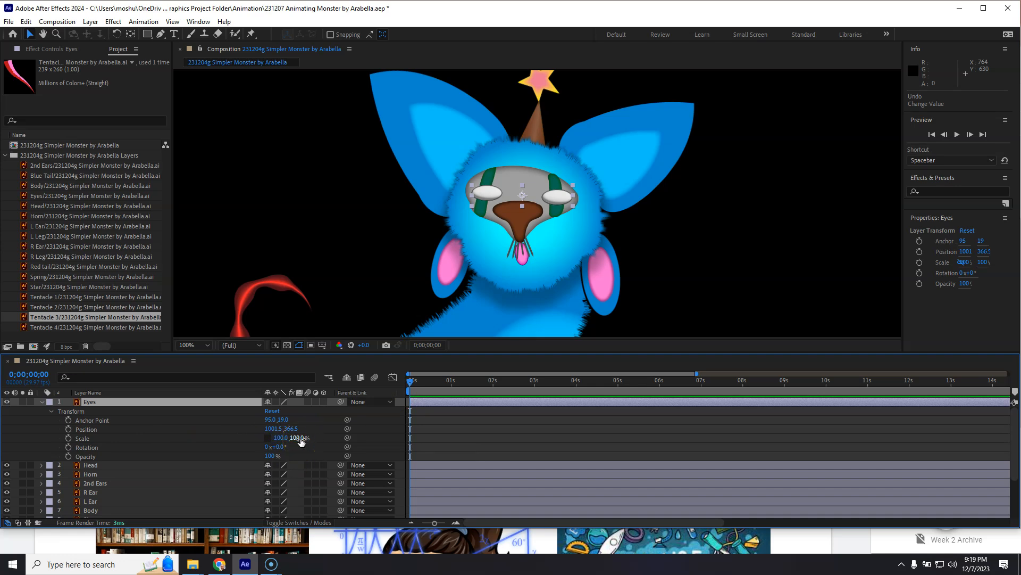
pyautogui.click(68, 438)
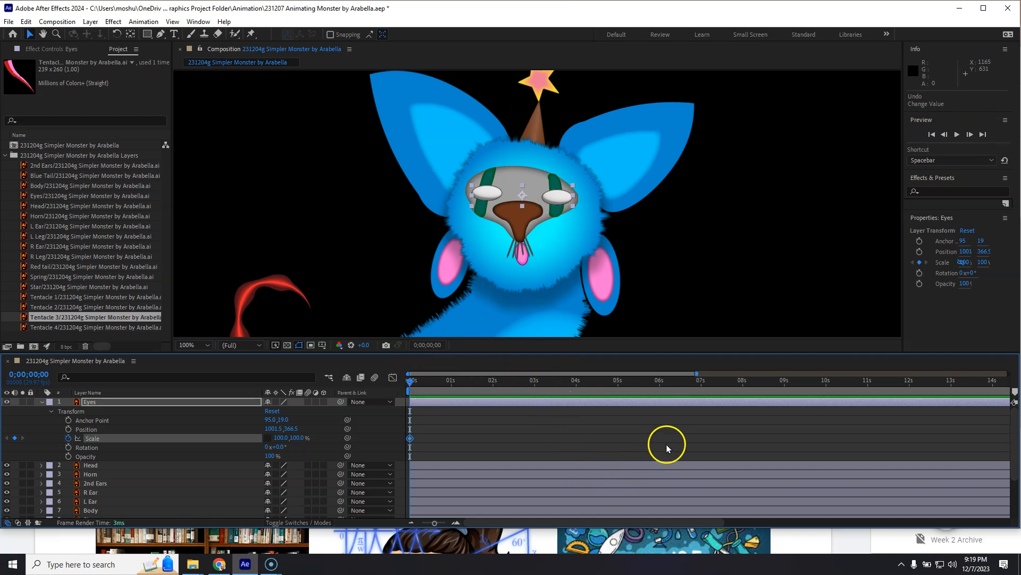
# Advance five frames to 0;00;00;05 and set the Eyes layer's vertical scale to 23% to close the eyes.
pyautogui.click(970, 135)
pyautogui.click(970, 135)
pyautogui.click(970, 135)
pyautogui.click(970, 134)
pyautogui.click(970, 134)
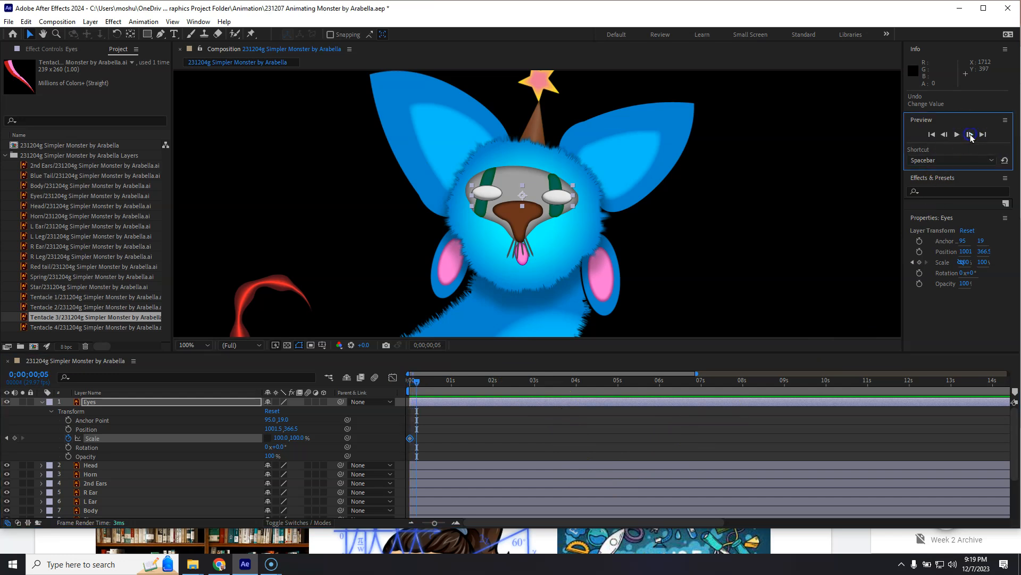
pyautogui.click(299, 437)
pyautogui.moveTo(301, 438); pyautogui.dragTo(273, 446)
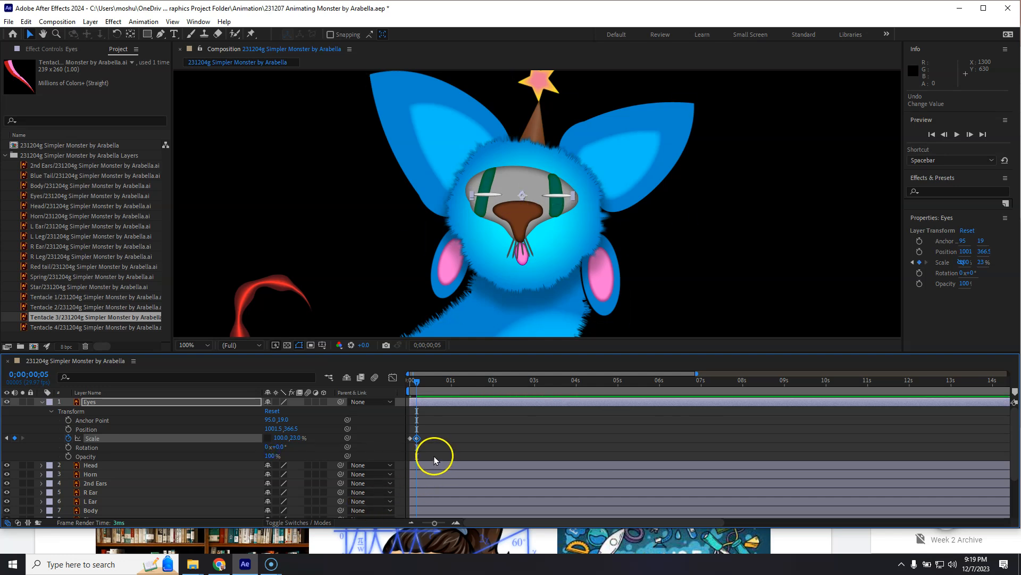
# Advance to 0;00;00;15 and set the Eyes layer's vertical scale to 100% to reopen the eyes.
pyautogui.click(971, 135)
pyautogui.click(971, 134)
pyautogui.click(971, 135)
pyautogui.click(971, 135)
pyautogui.click(971, 134)
pyautogui.click(971, 134)
pyautogui.click(971, 134)
pyautogui.click(971, 134)
pyautogui.click(971, 135)
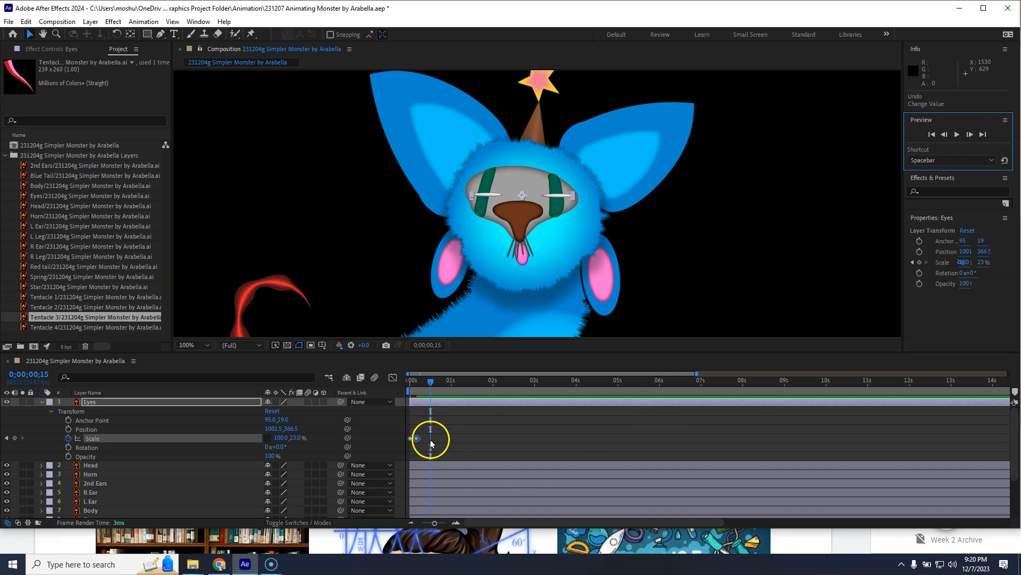
pyautogui.click(296, 438)
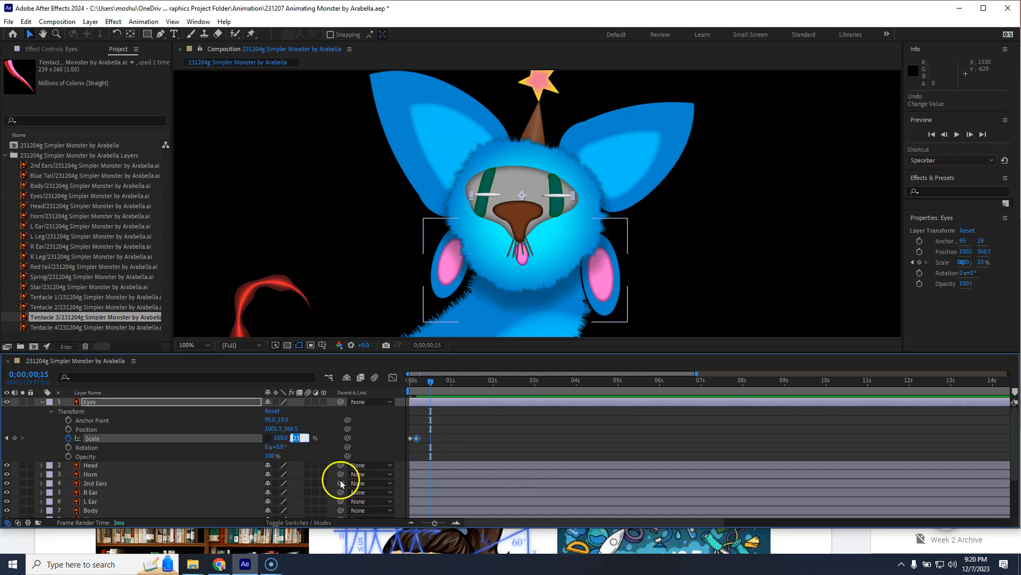
pyautogui.write('100')
pyautogui.press('Return')
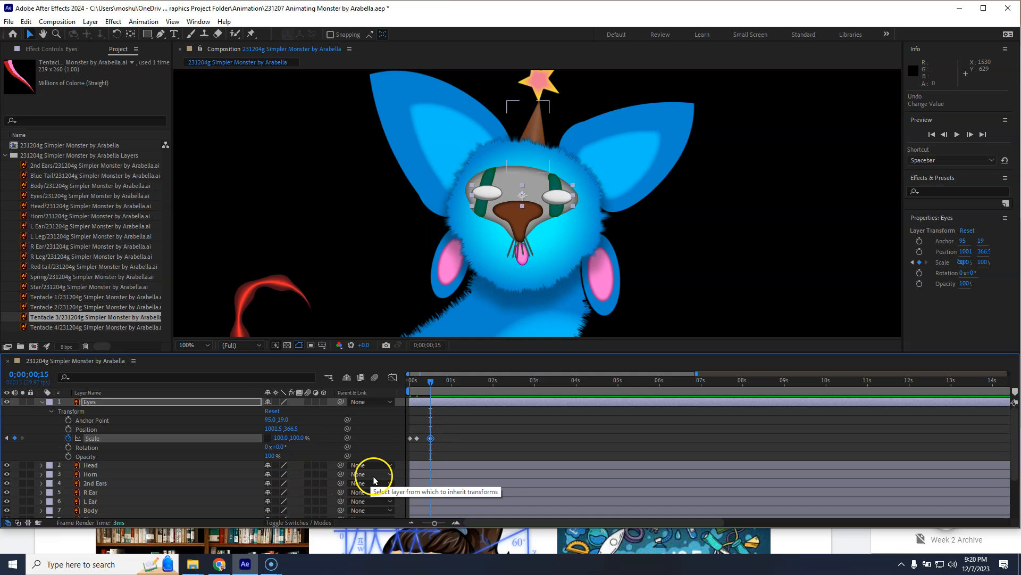
# Play back and scrub the blink from the start of the timeline to check its motion.
pyautogui.moveTo(430, 381); pyautogui.dragTo(409, 381)
pyautogui.press('space')
pyautogui.moveTo(461, 383); pyautogui.dragTo(384, 392)
pyautogui.press('space')
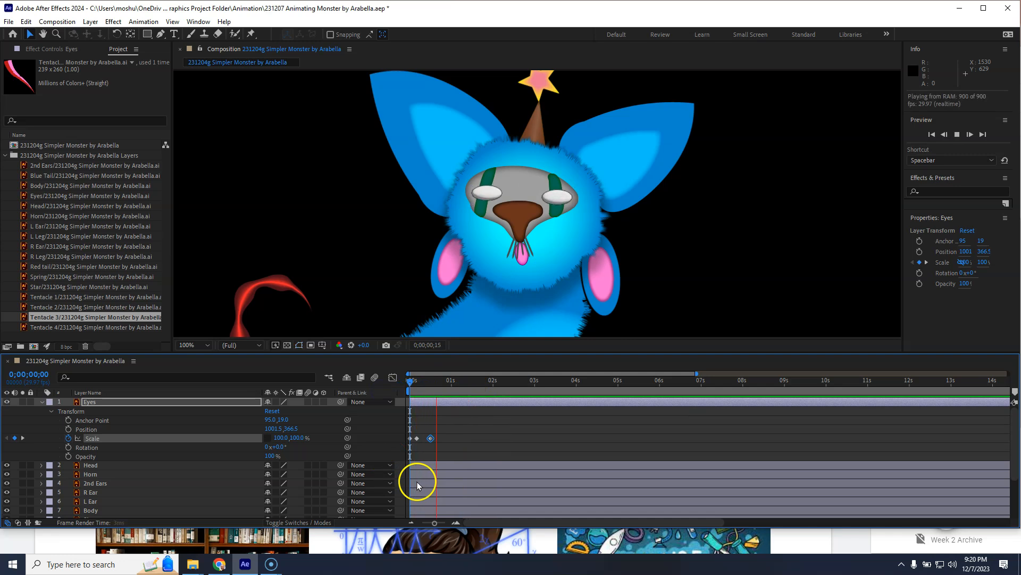
pyautogui.click(416, 383)
pyautogui.press('space')
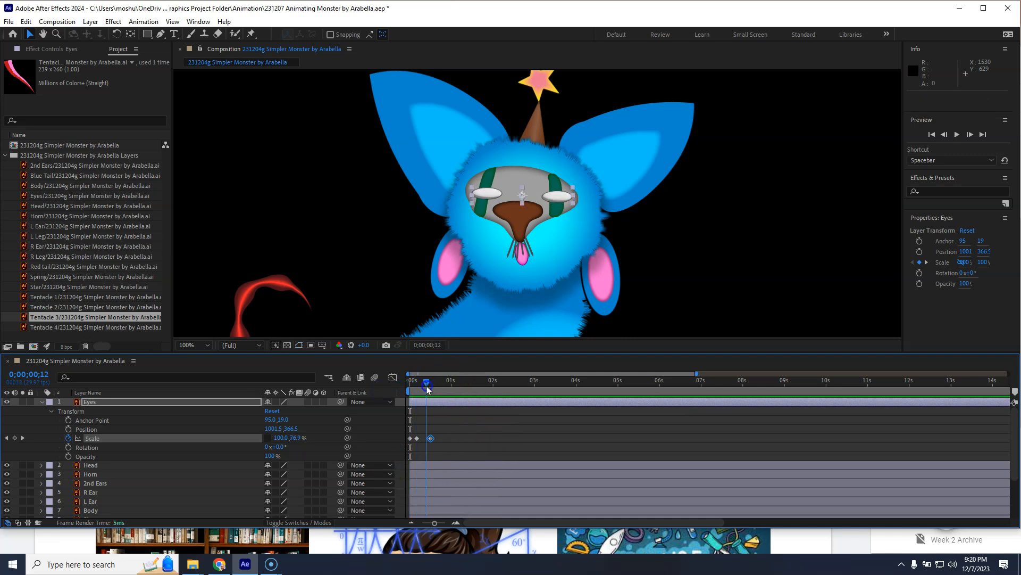
pyautogui.click(413, 394)
pyautogui.moveTo(413, 395); pyautogui.dragTo(411, 394)
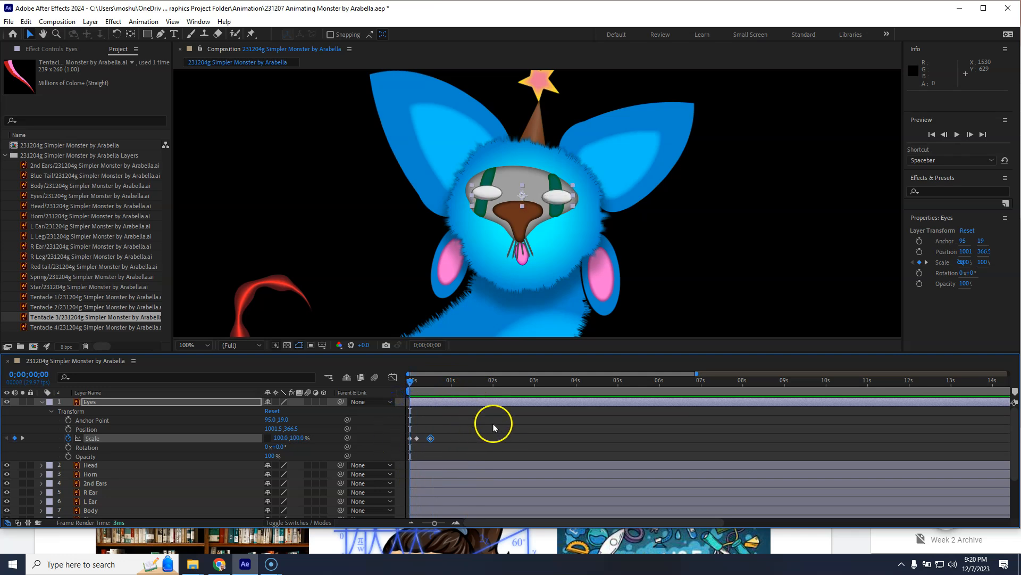
# With only keyframed properties shown, copy the Eyes layer's three Scale keyframes and paste them at 0;00;01;09.
pyautogui.moveTo(461, 429); pyautogui.dragTo(403, 455)
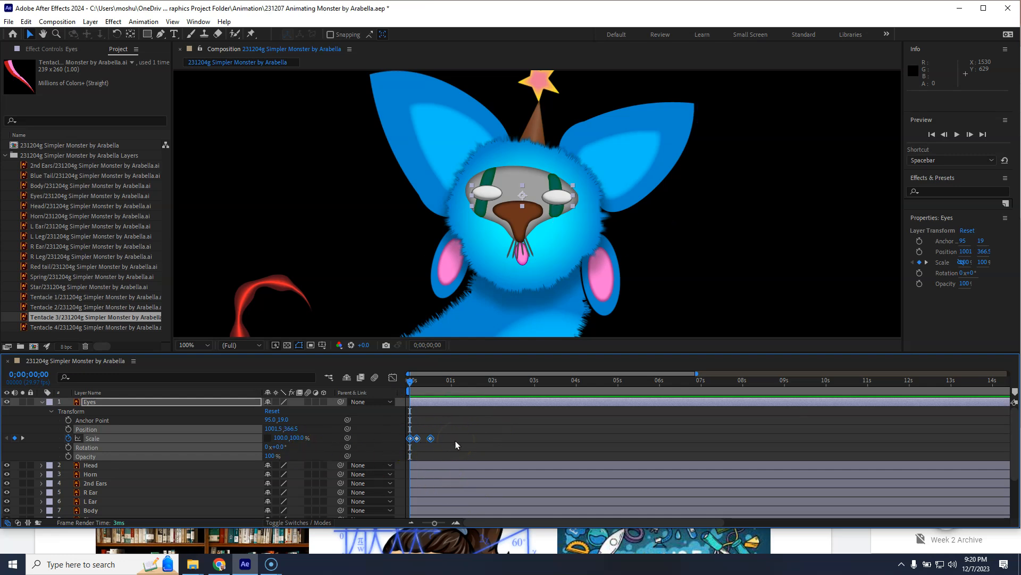
pyautogui.press('u')
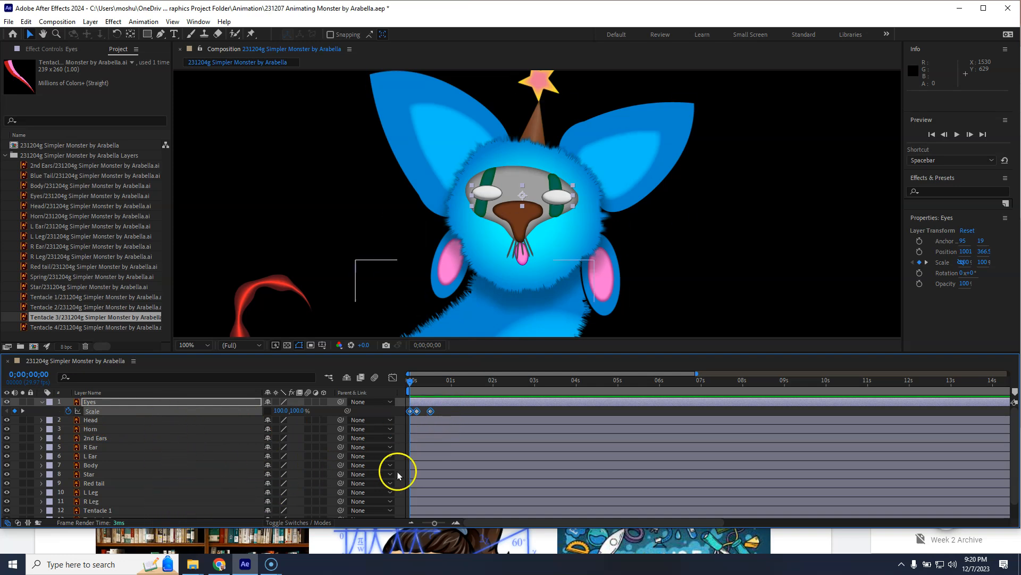
pyautogui.click(441, 410)
pyautogui.moveTo(446, 408); pyautogui.dragTo(409, 417)
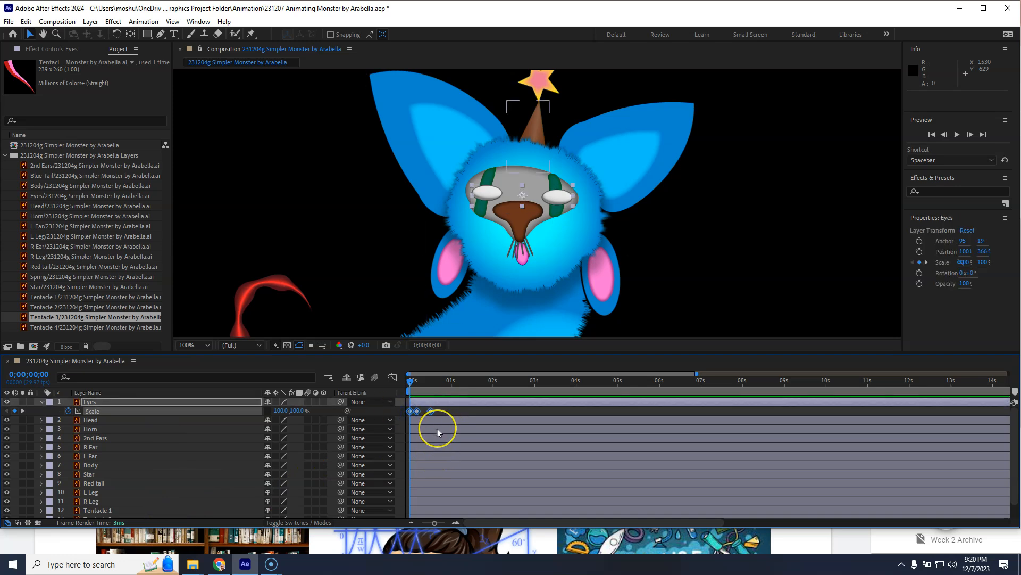
pyautogui.hotkey('ctrl', 'c')
pyautogui.click(418, 383)
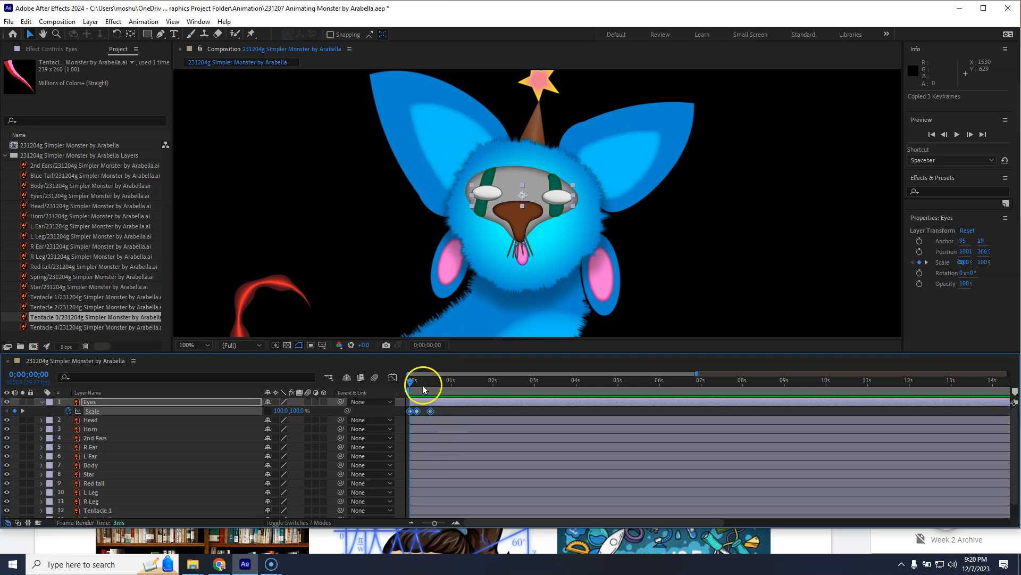
pyautogui.moveTo(413, 384); pyautogui.dragTo(451, 384)
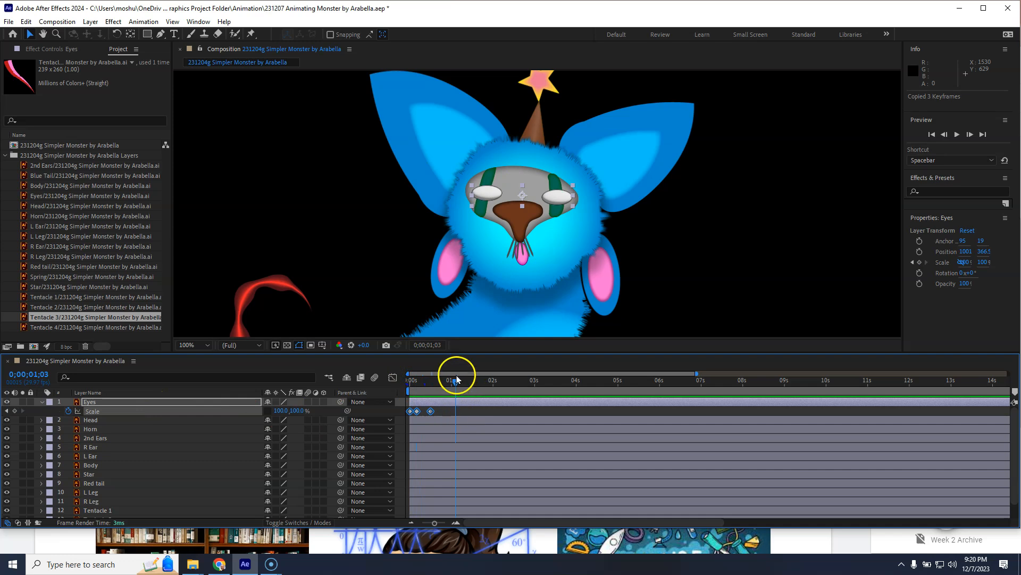
pyautogui.moveTo(455, 381); pyautogui.dragTo(460, 383)
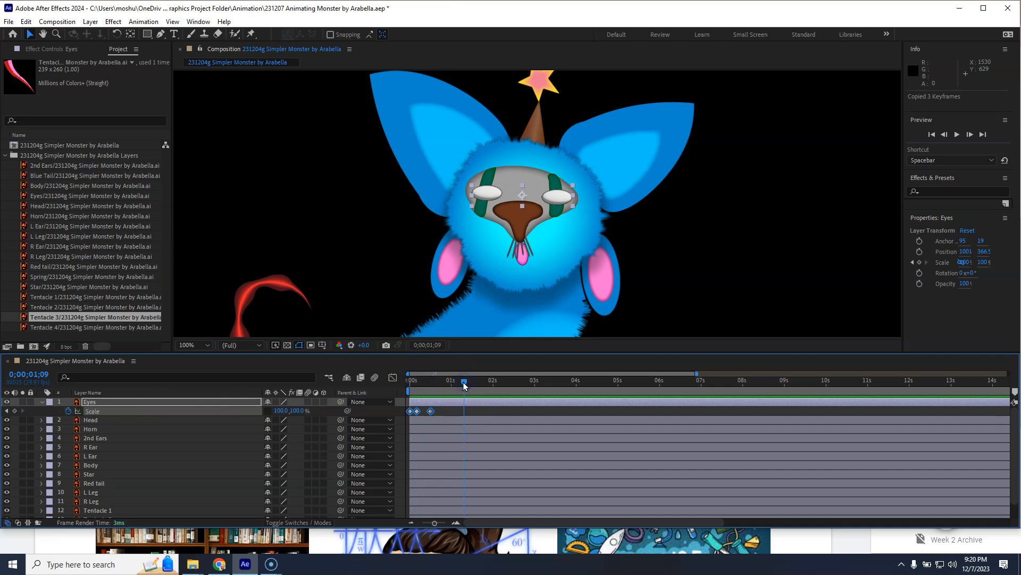
pyautogui.hotkey('ctrl', 'v')
# Paste the blink keyframes at about 3.7, 6 and 7 seconds and at 0;00;09;02, and play back the animation.
pyautogui.moveTo(464, 383); pyautogui.dragTo(697, 382)
pyautogui.hotkey('ctrl', 'v')
pyautogui.hotkey('ctrl', 'v')
pyautogui.moveTo(590, 381); pyautogui.dragTo(718, 395)
pyautogui.hotkey('ctrl', 'v')
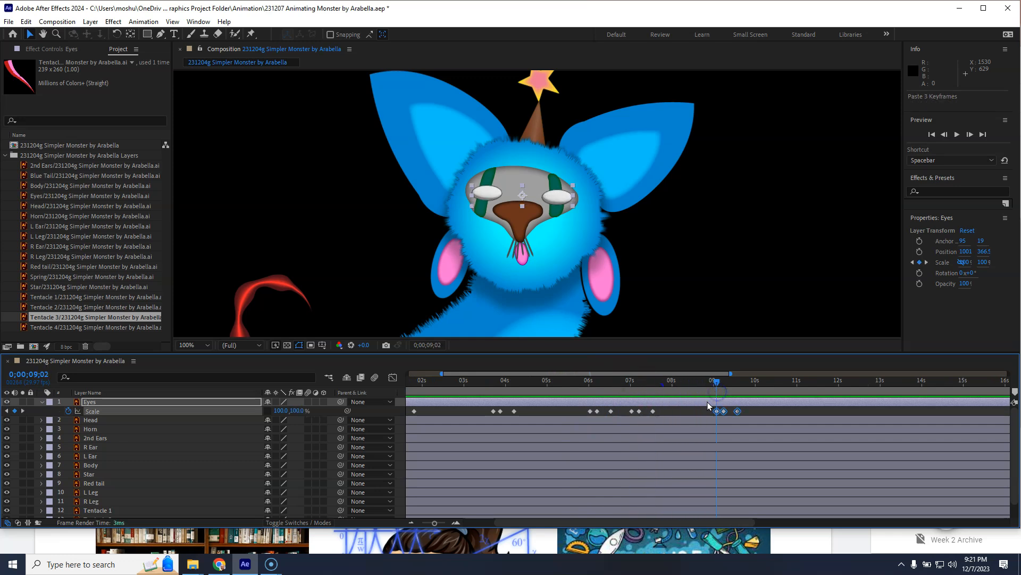
pyautogui.press('Home')
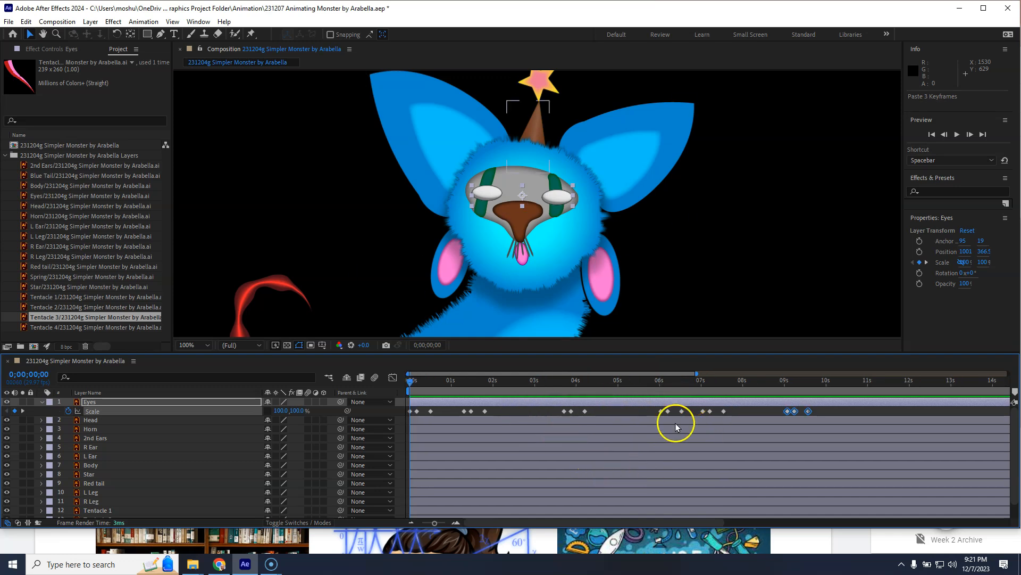
pyautogui.press('space')
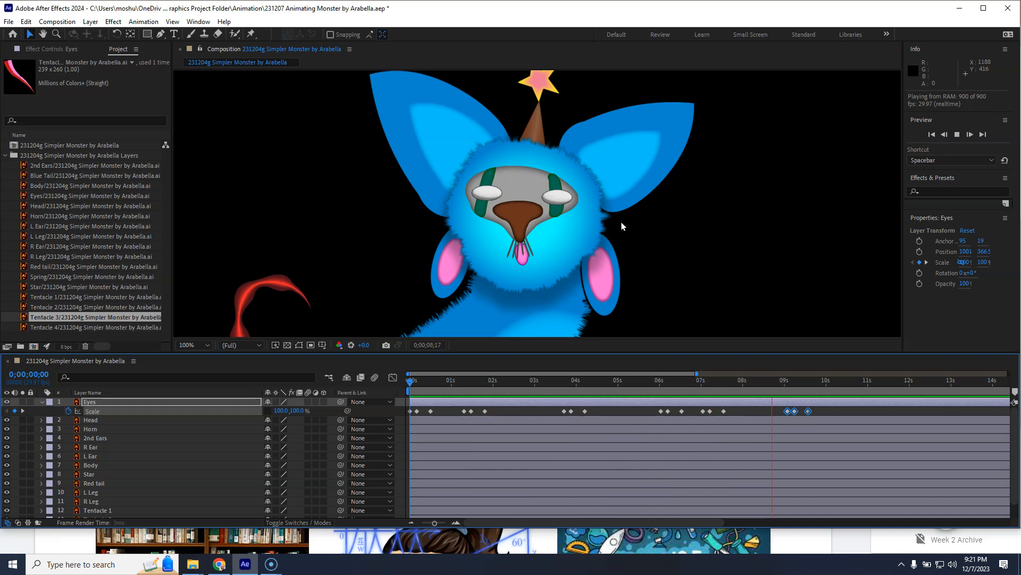
pyautogui.press('space')
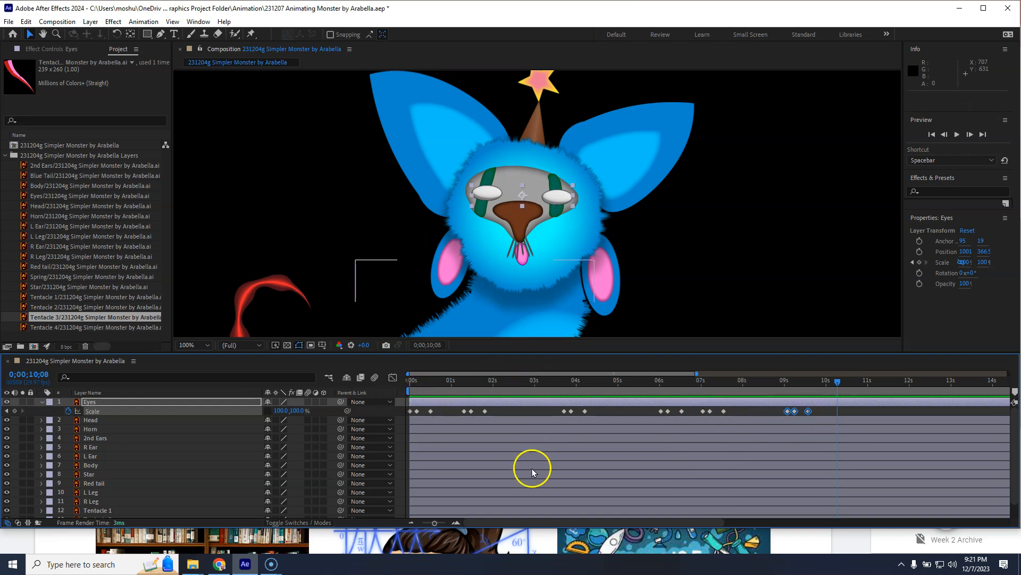
# Speed up the first four blinks by moving each one's last Scale keyframe slightly earlier, and play back the result.
pyautogui.moveTo(429, 411); pyautogui.dragTo(479, 413)
pyautogui.moveTo(585, 411); pyautogui.dragTo(582, 413)
pyautogui.moveTo(682, 412); pyautogui.dragTo(678, 411)
pyautogui.press('space')
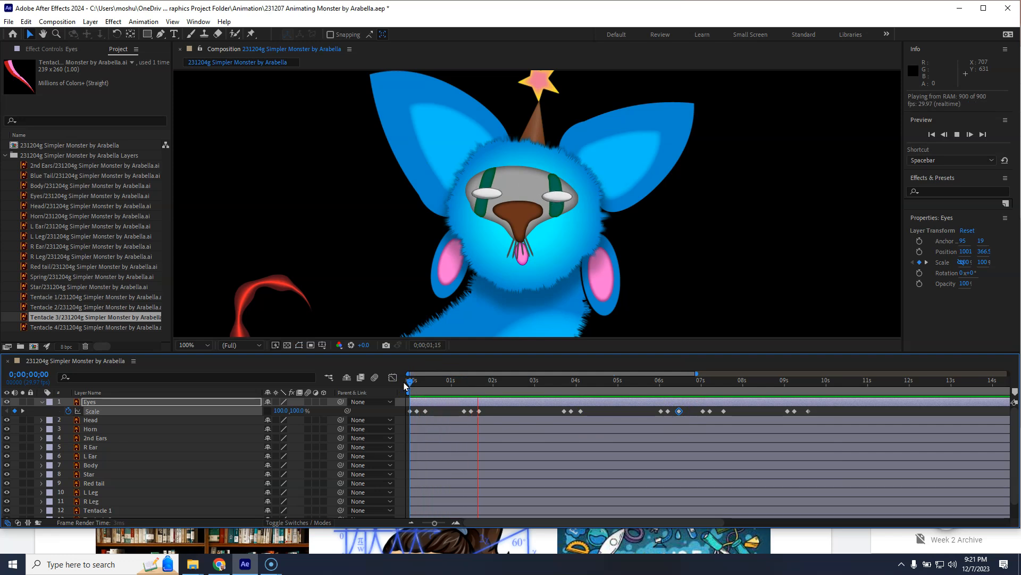
pyautogui.click(472, 410)
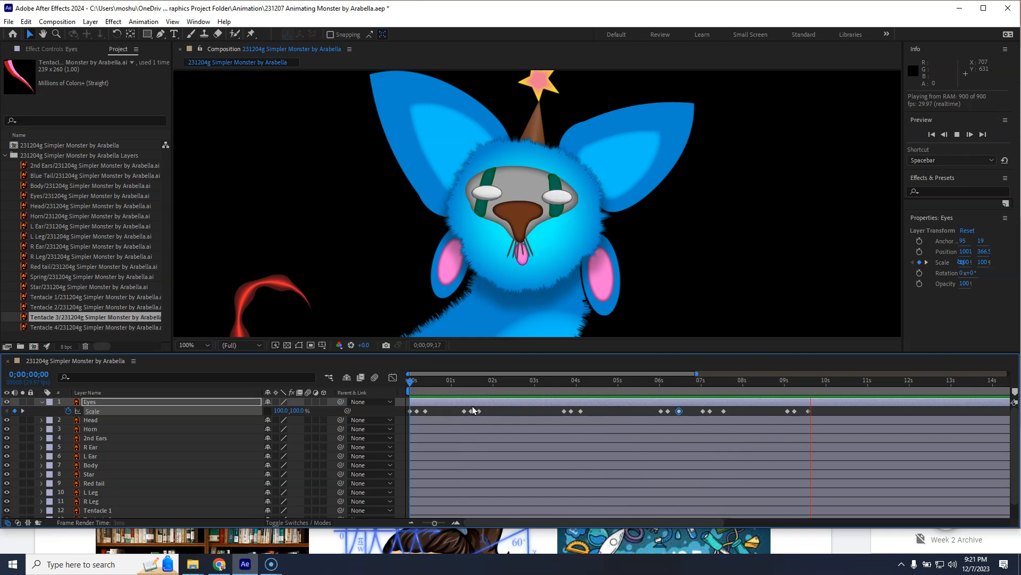
pyautogui.click(484, 410)
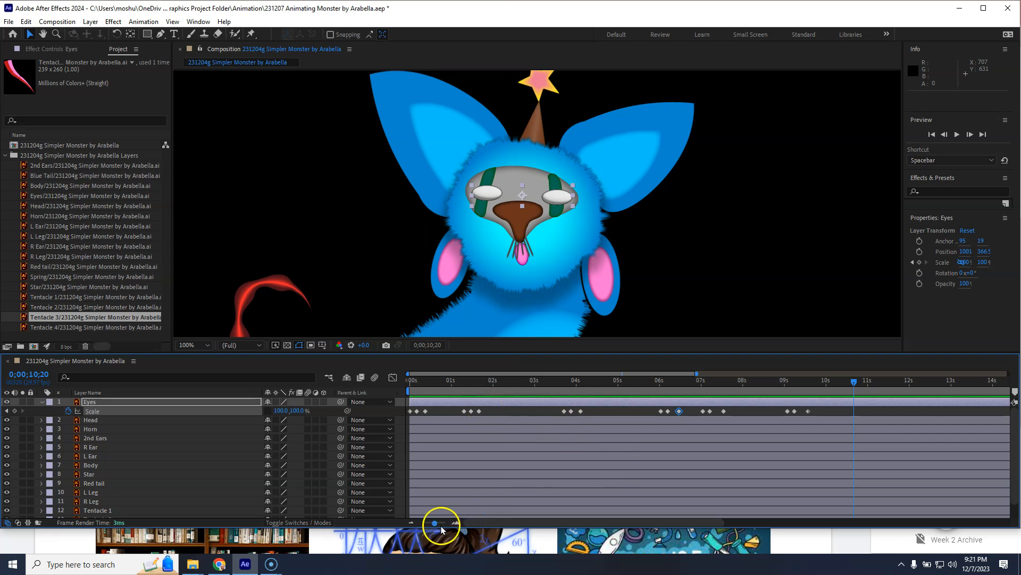
# Try different timeline zoom levels, finishing with the full 30-second duration in view.
pyautogui.click(412, 523)
pyautogui.click(412, 523)
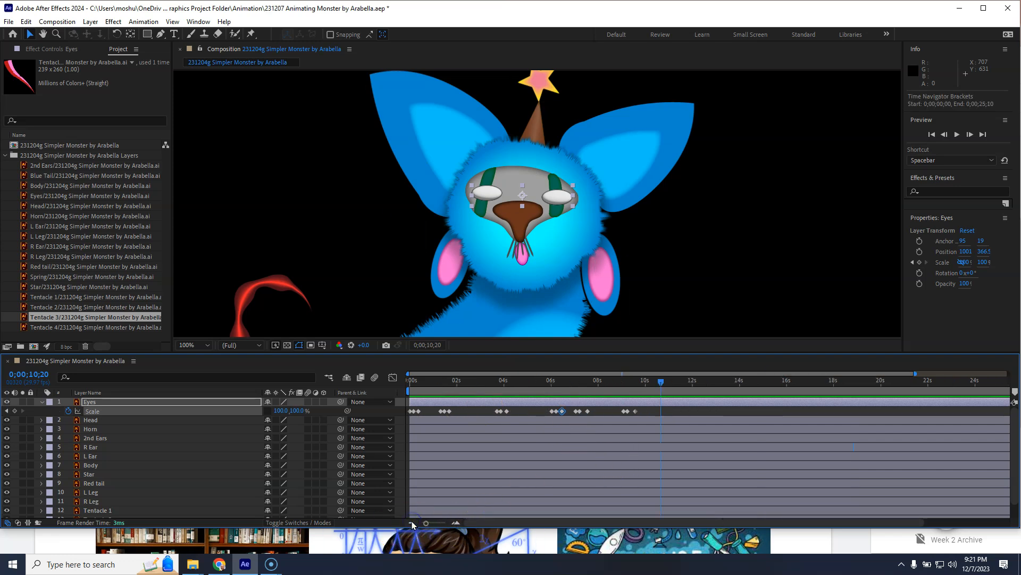
pyautogui.click(413, 523)
pyautogui.click(411, 522)
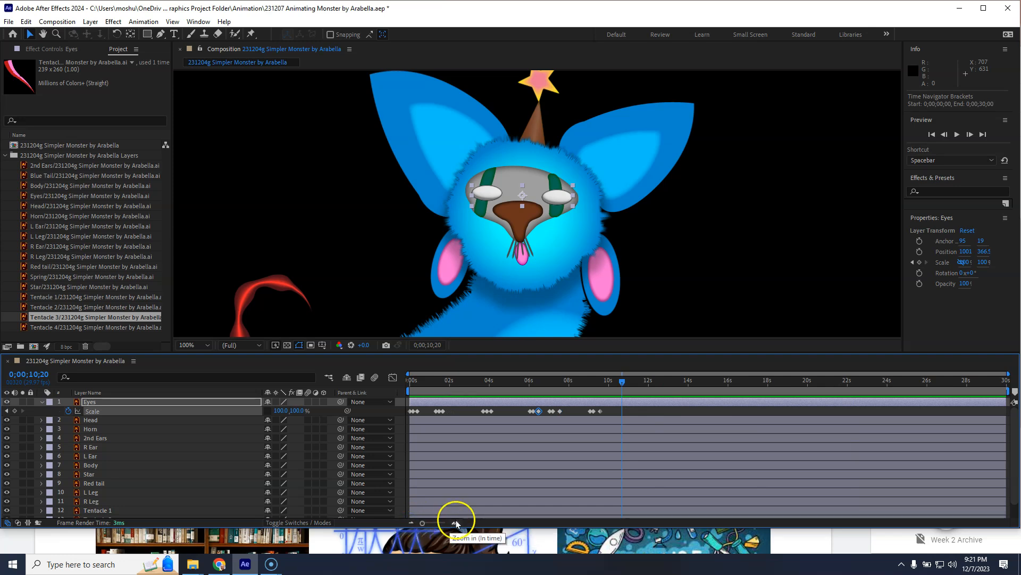
pyautogui.moveTo(421, 521)
pyautogui.mouseDown()
pyautogui.moveTo(446, 521)
pyautogui.moveTo(425, 523)
pyautogui.mouseUp()
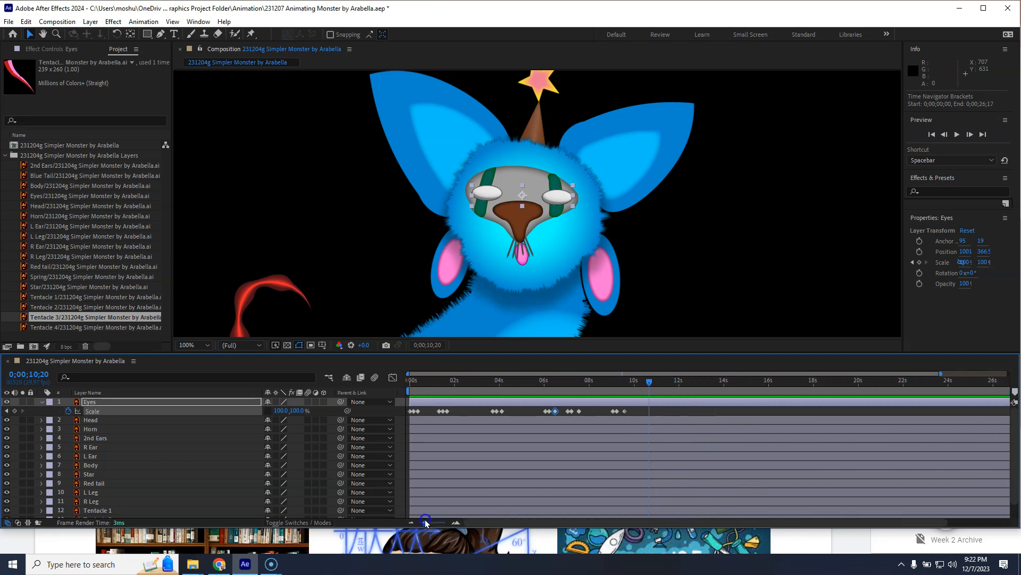
pyautogui.click(456, 523)
pyautogui.click(456, 523)
pyautogui.click(455, 523)
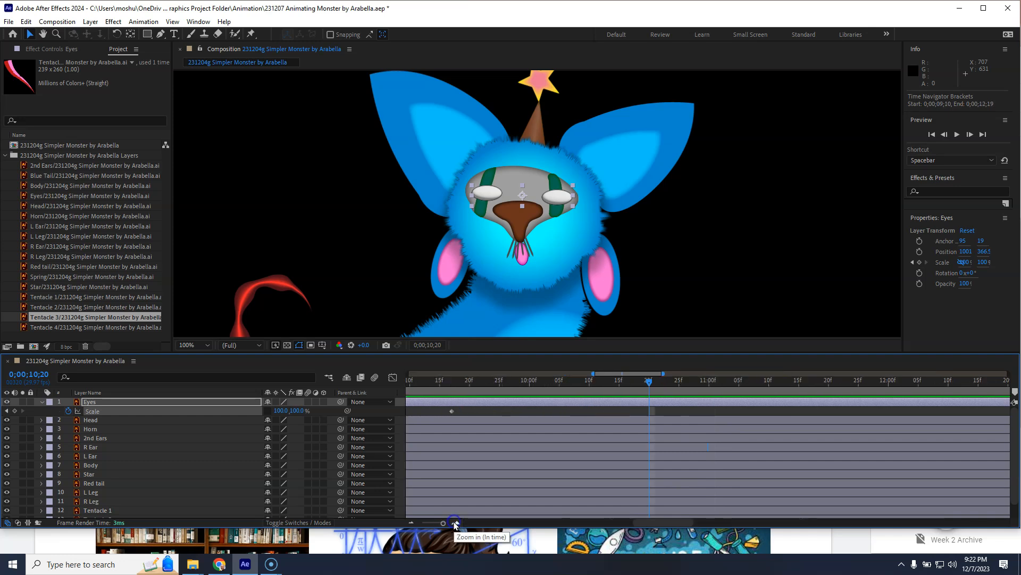
pyautogui.click(411, 522)
pyautogui.click(411, 522)
pyautogui.click(411, 521)
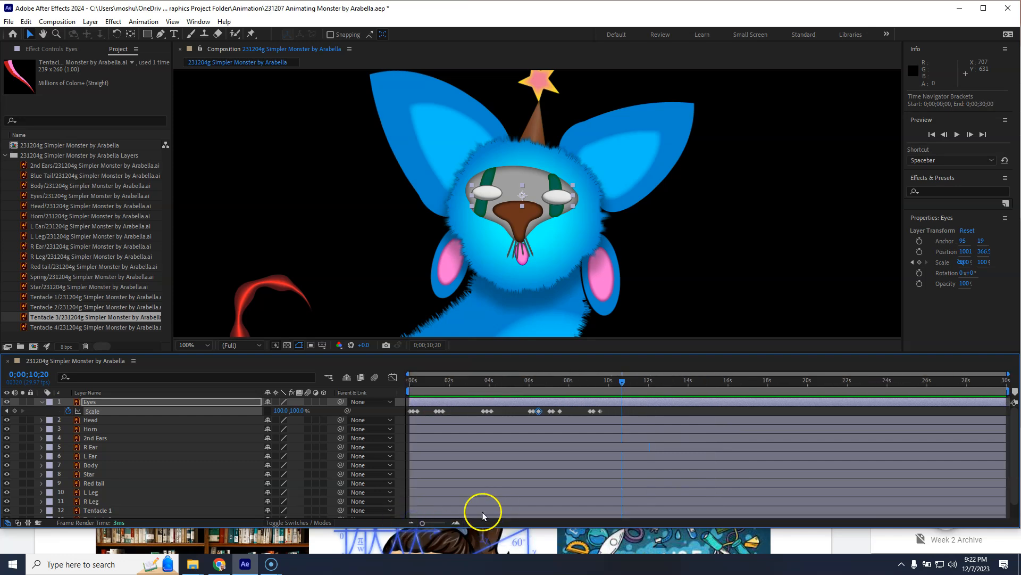
# Copy all the Eyes layer's Scale keyframes and paste the blink sequence at about 11 seconds and about 21.5 seconds.
pyautogui.moveTo(641, 410); pyautogui.dragTo(406, 416)
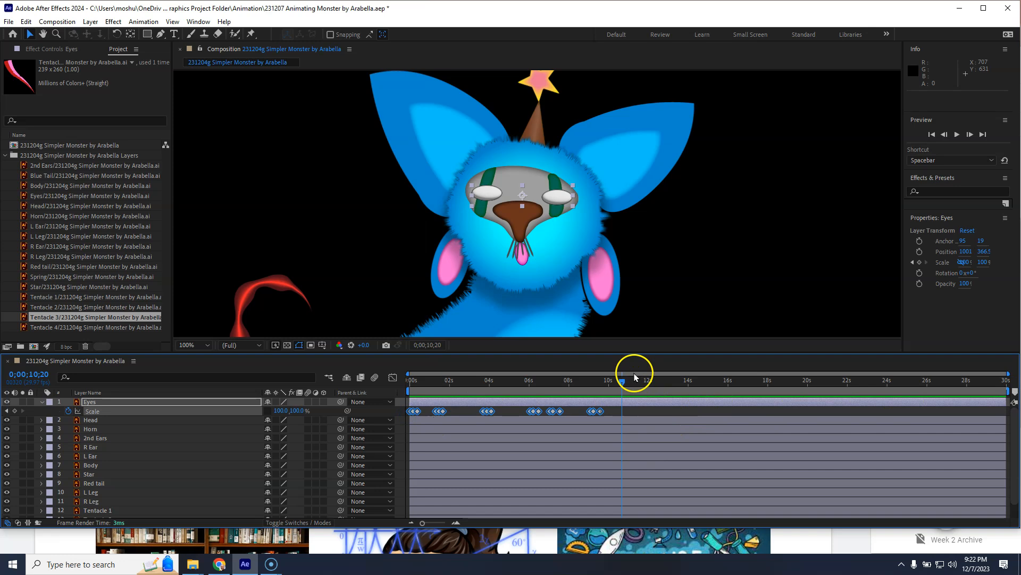
pyautogui.moveTo(623, 380); pyautogui.dragTo(694, 387)
pyautogui.hotkey('ctrl', 'c')
pyautogui.hotkey('ctrl', 'v')
pyautogui.hotkey('ctrl', 'v')
pyautogui.moveTo(521, 384); pyautogui.dragTo(882, 402)
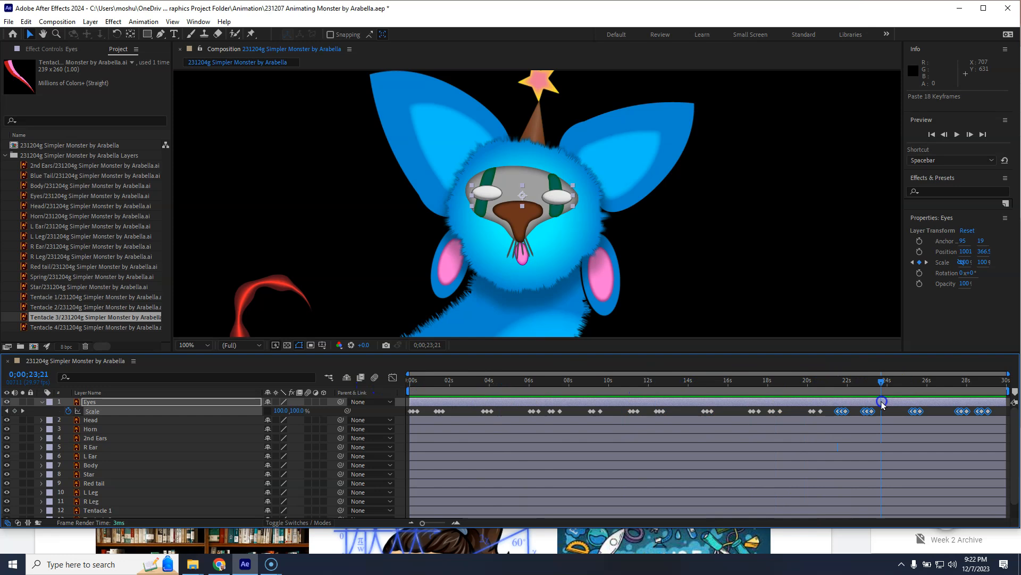
pyautogui.click(736, 412)
pyautogui.moveTo(920, 411); pyautogui.dragTo(985, 411)
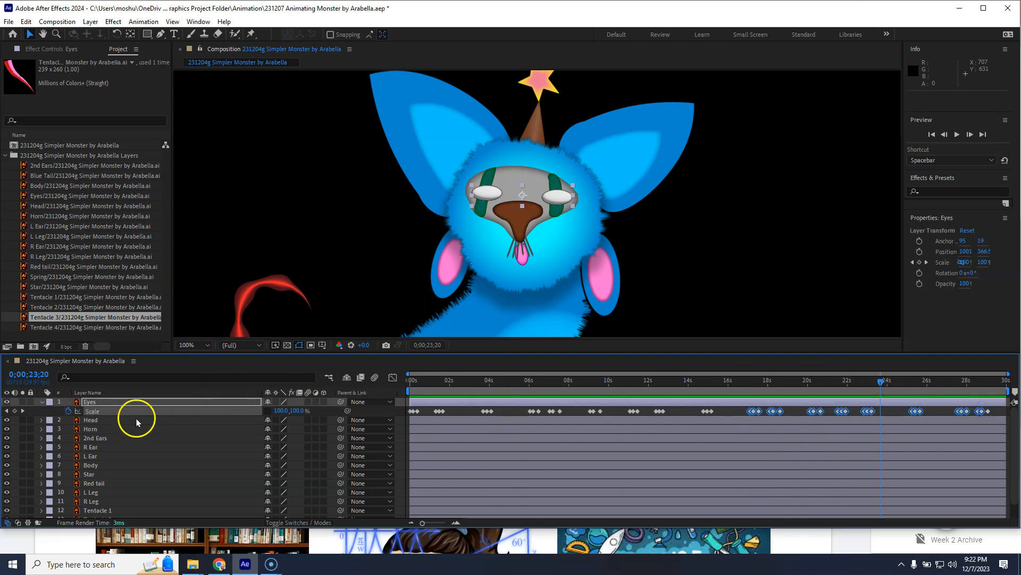